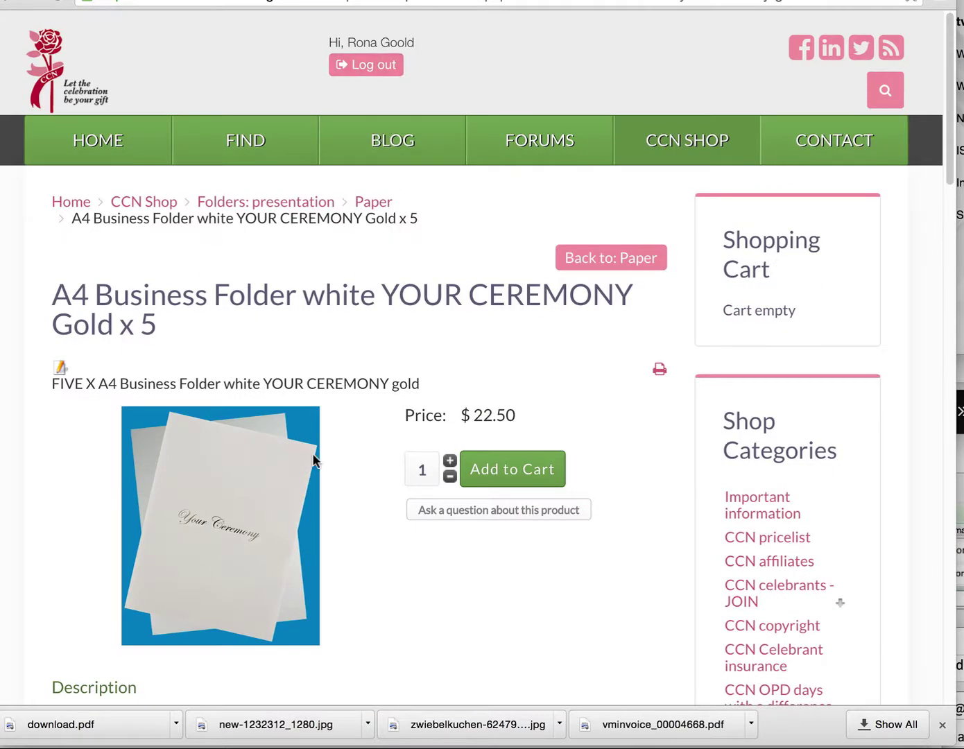
Add the A4 Business Folder white YOUR CEREMONY Gold x 5 to the cart, then browse to Envelopes
left_click(513, 469)
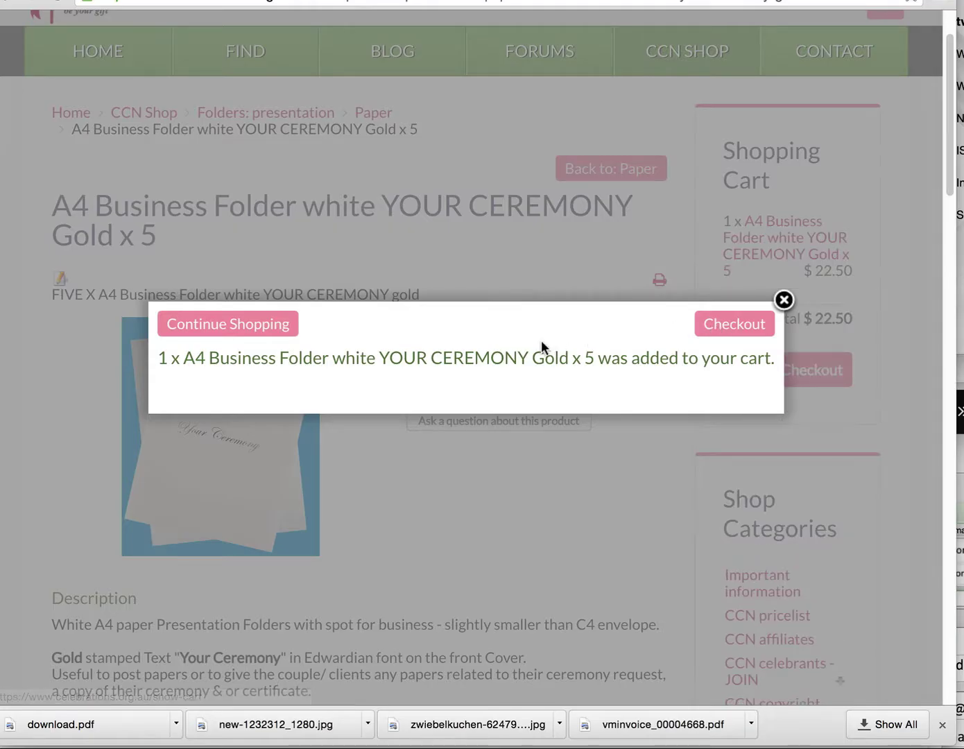
left_click(269, 324)
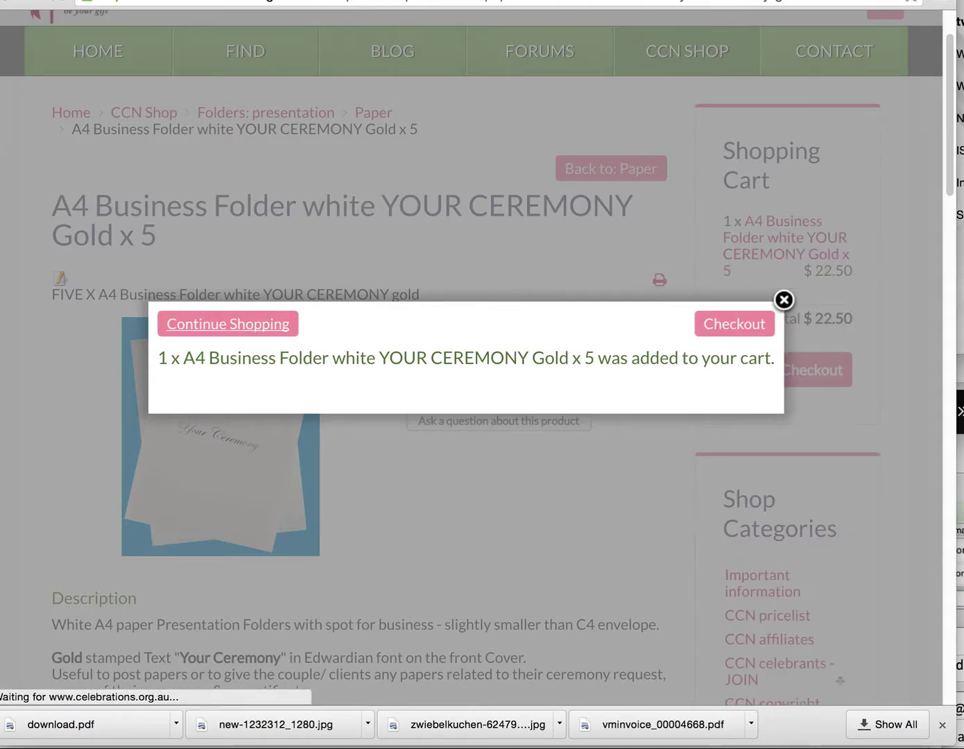
scroll(570, 333, "down", 5)
scroll(570, 333, "down", 9)
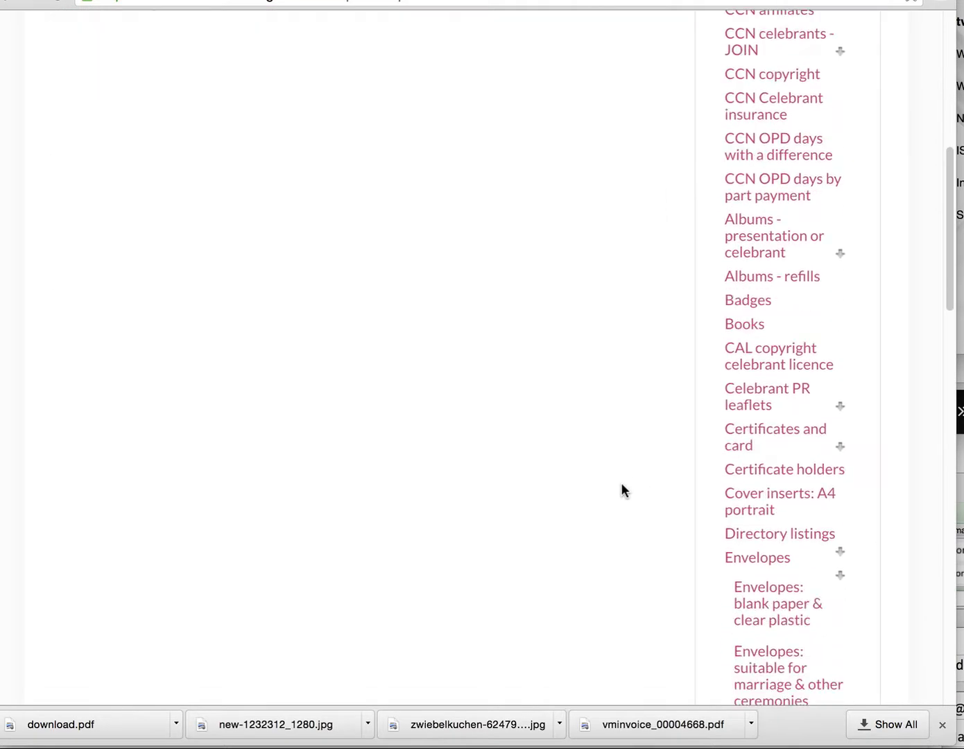
scroll(561, 499, "up", 12)
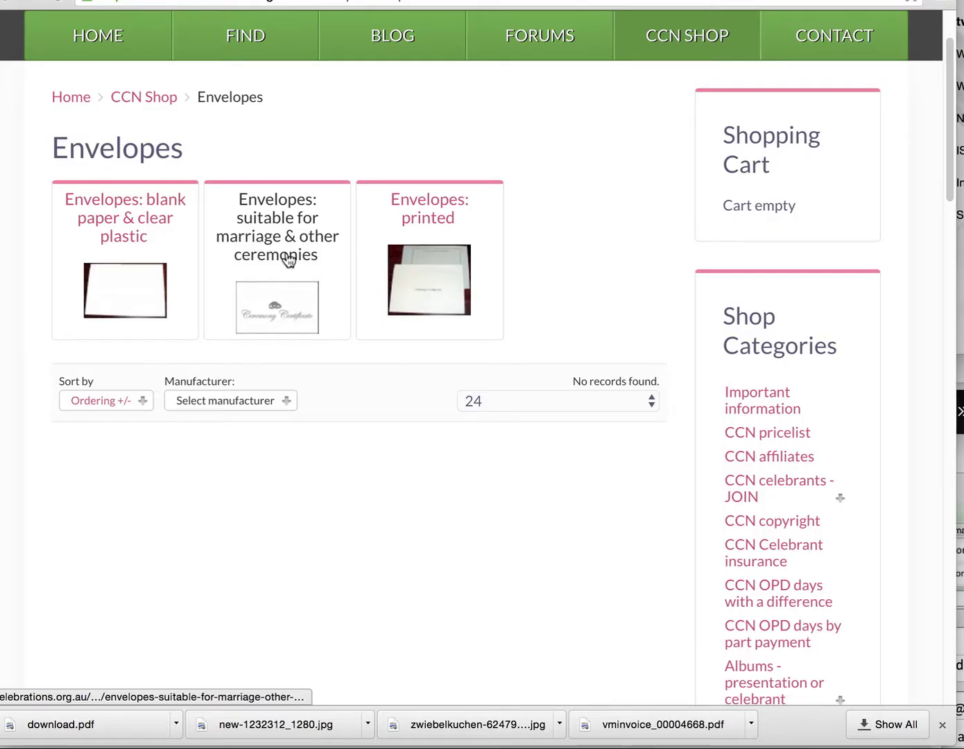
left_click(288, 260)
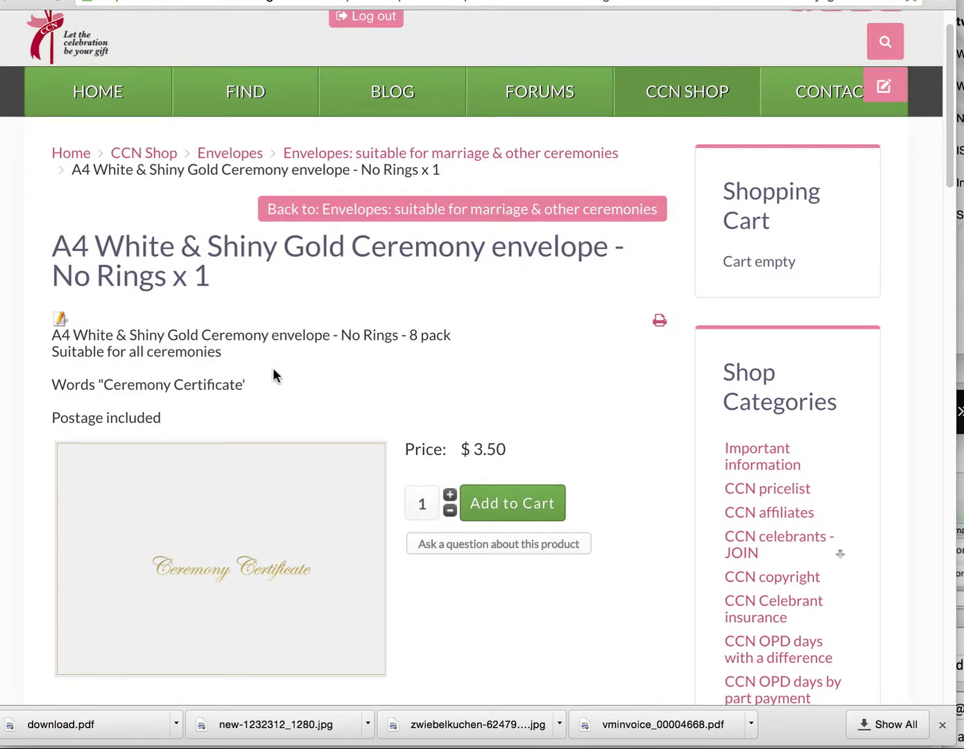
Add the A4 White & Shiny Gold Ceremony envelope and go to the $26.00 checkout cart
left_click(513, 503)
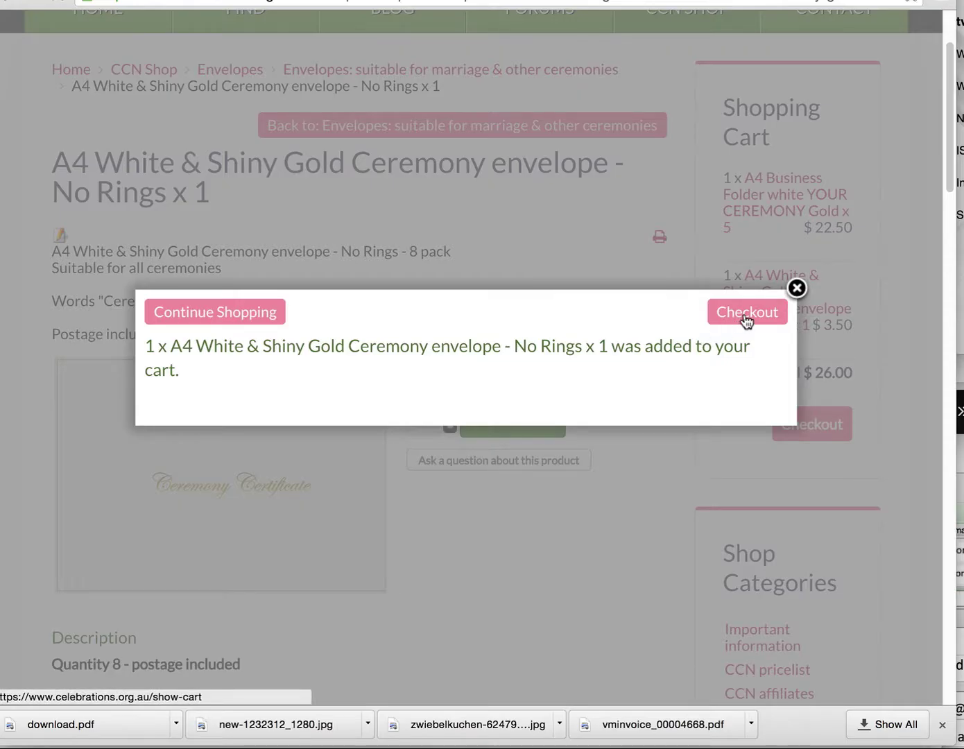
left_click(746, 316)
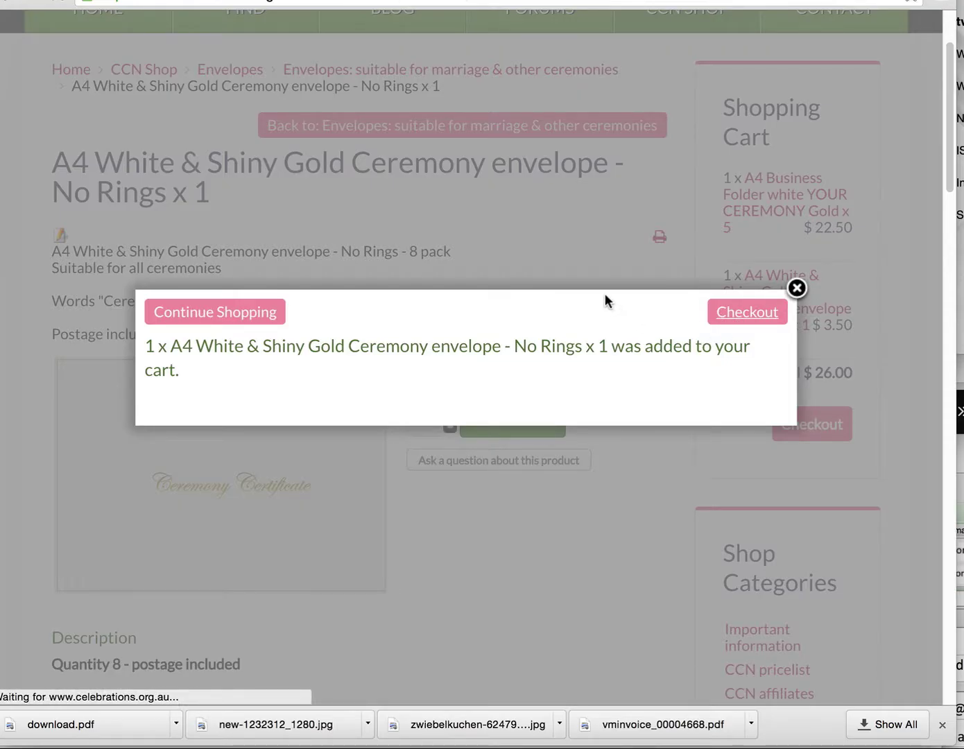
scroll(687, 412, "down", 4)
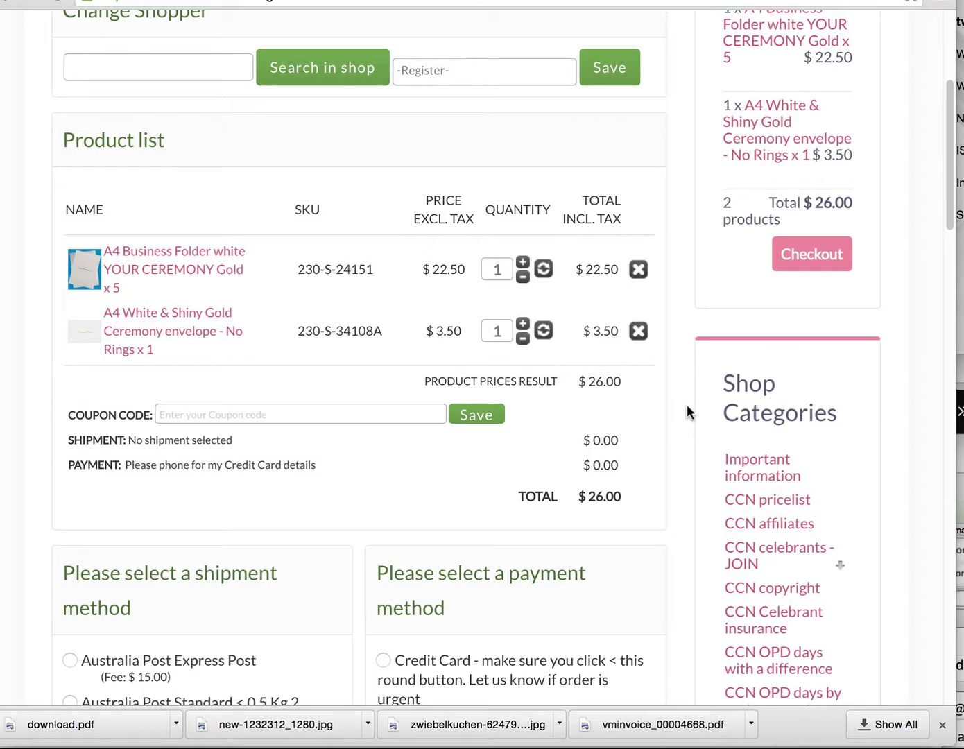
Change the ceremony envelope quantity from 1 to 5, making the cart total $40.00
scroll(687, 411, "down", 1)
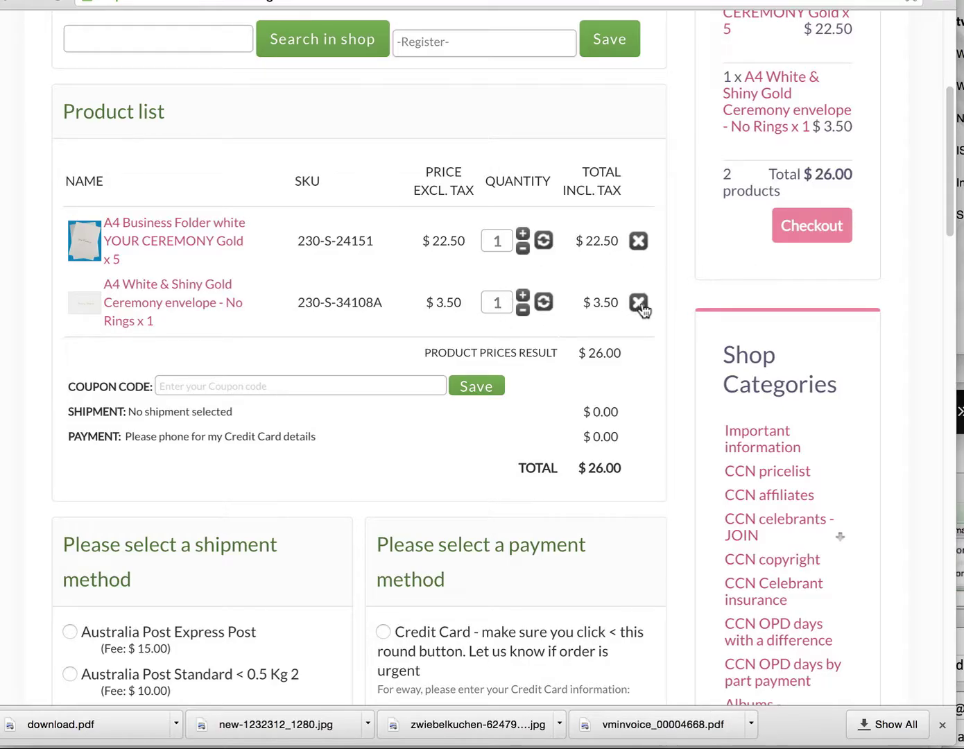
left_click(489, 312)
left_click_drag(509, 312, 486, 309)
type("5")
left_click(543, 303)
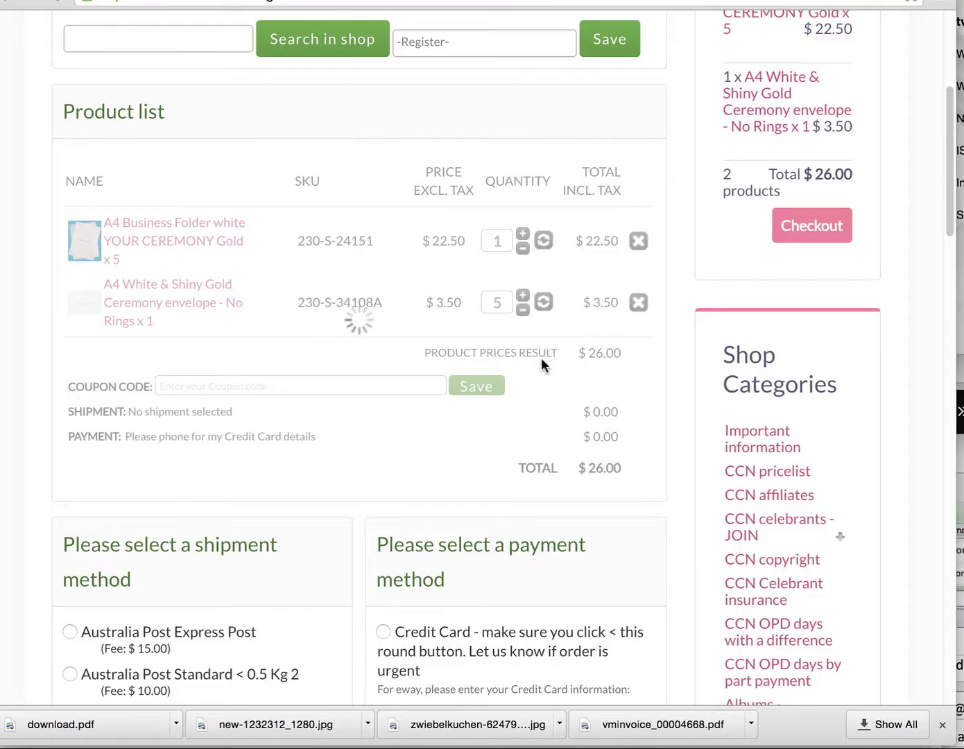
Select Australia Post Express Post as the shipping method
scroll(540, 357, "down", 3)
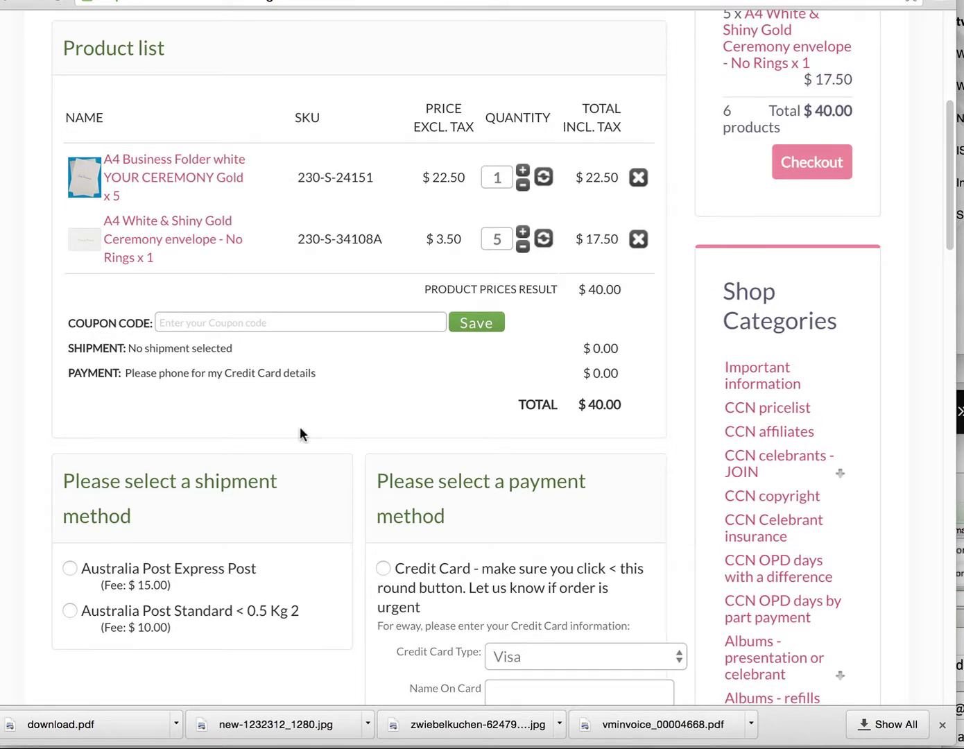
scroll(299, 428, "down", 2)
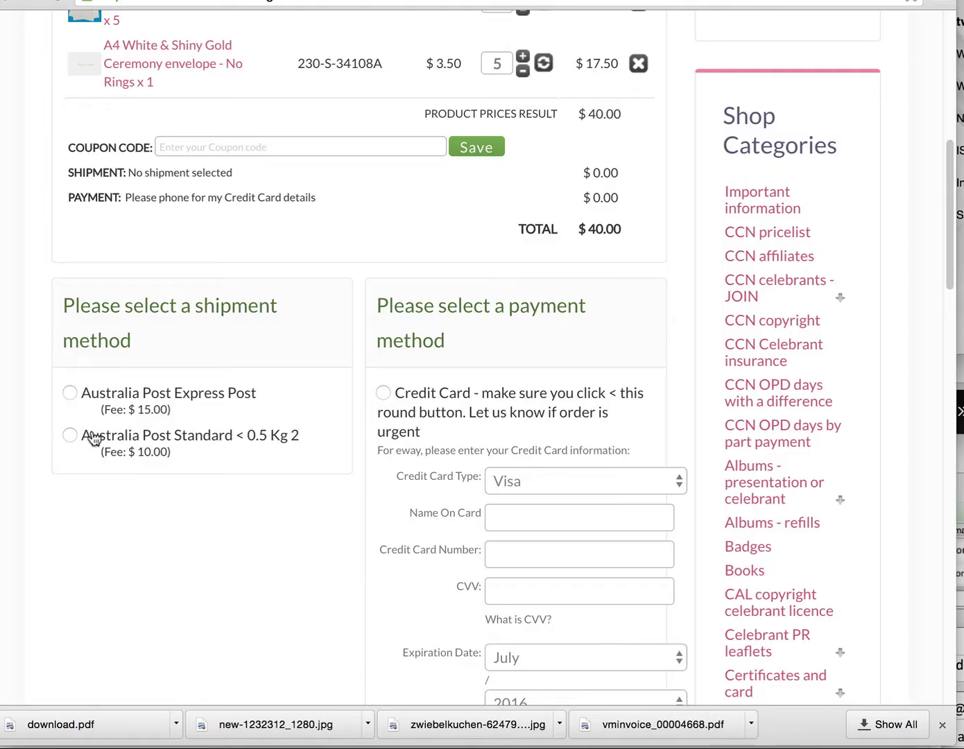
left_click(70, 393)
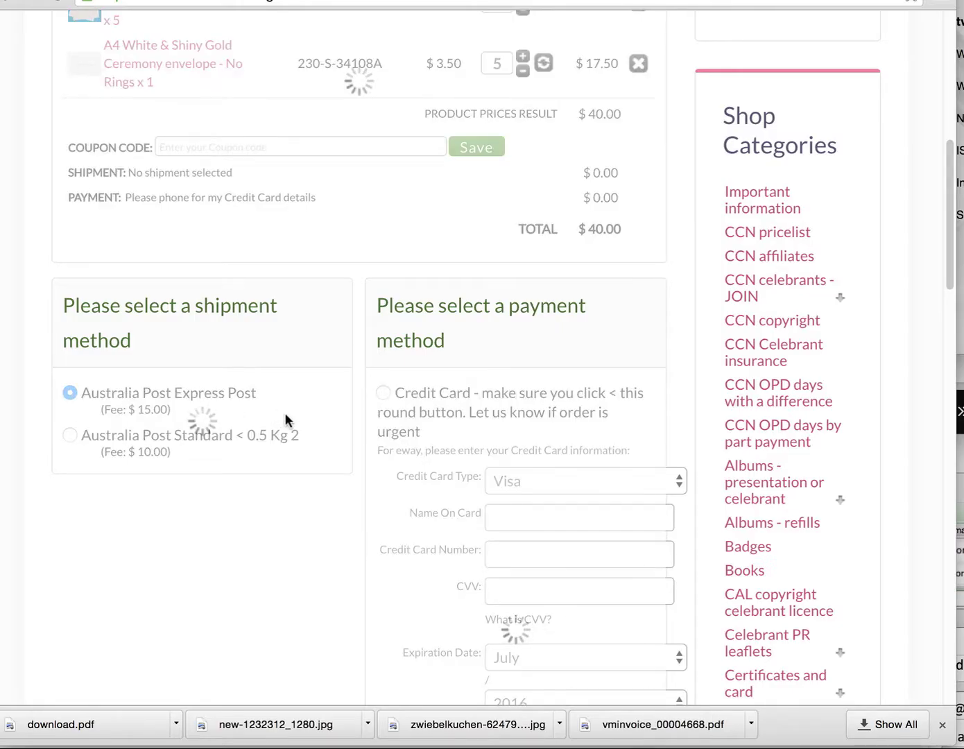
Choose Direct Deposit (EFT) as payment, keeping Express Post shipping and the prefilled billing details
scroll(284, 413, "down", 1)
scroll(285, 415, "down", 3)
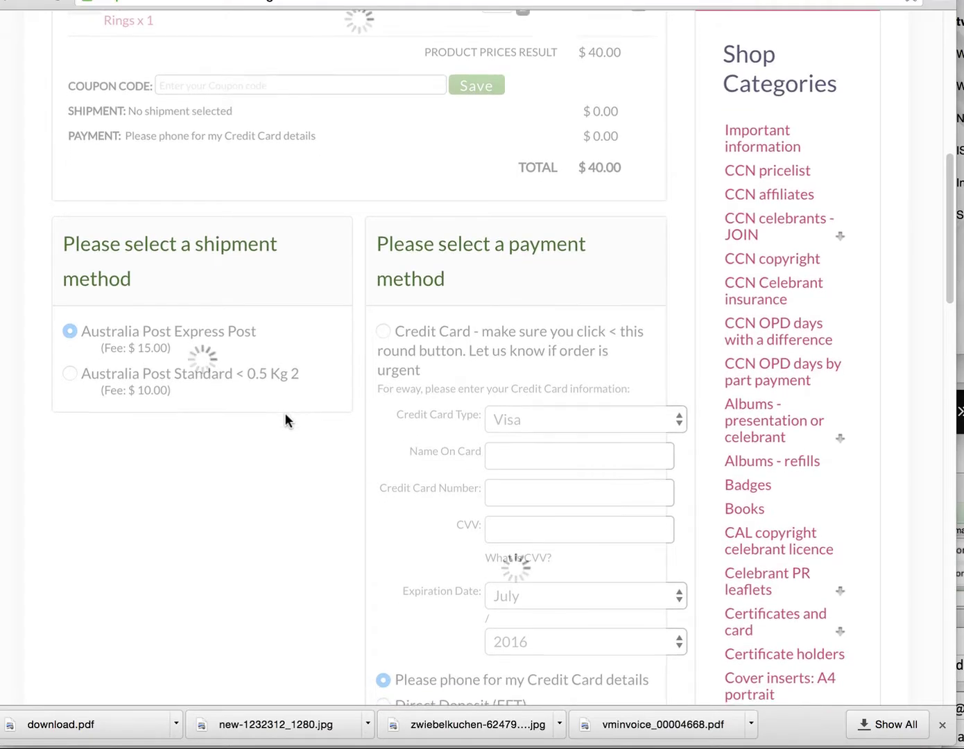
scroll(285, 414, "down", 3)
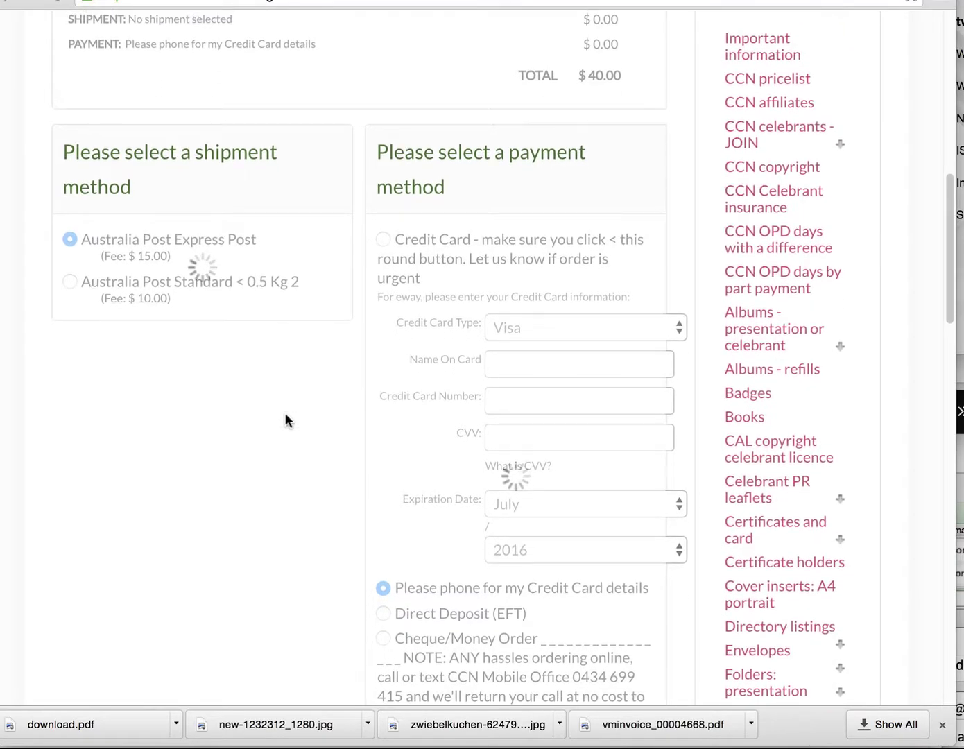
scroll(285, 414, "down", 1)
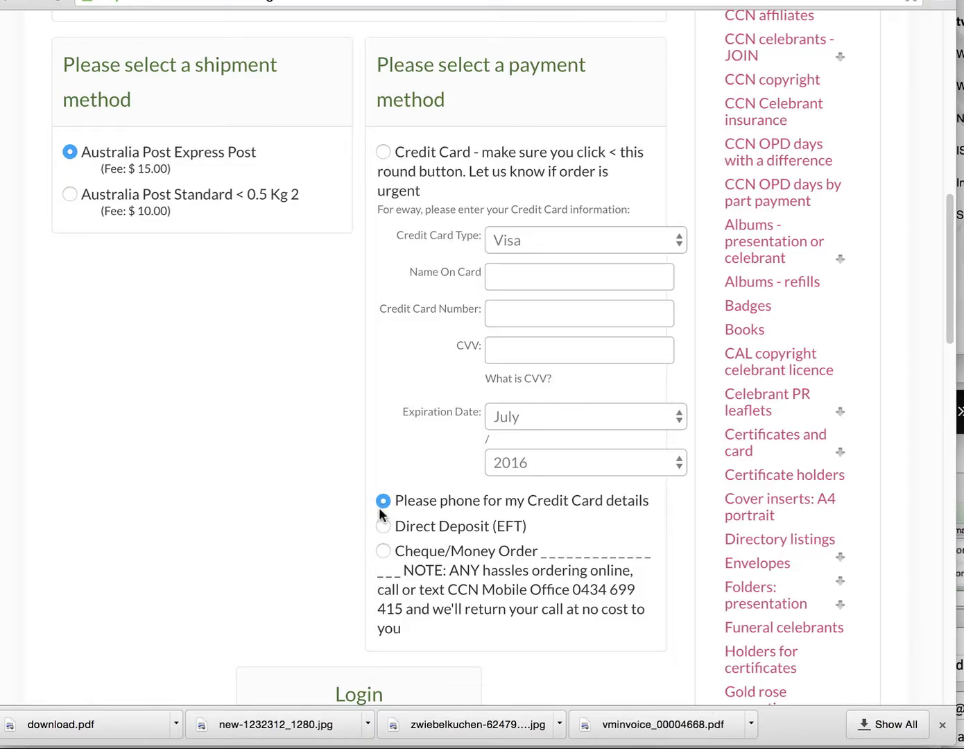
left_click(382, 526)
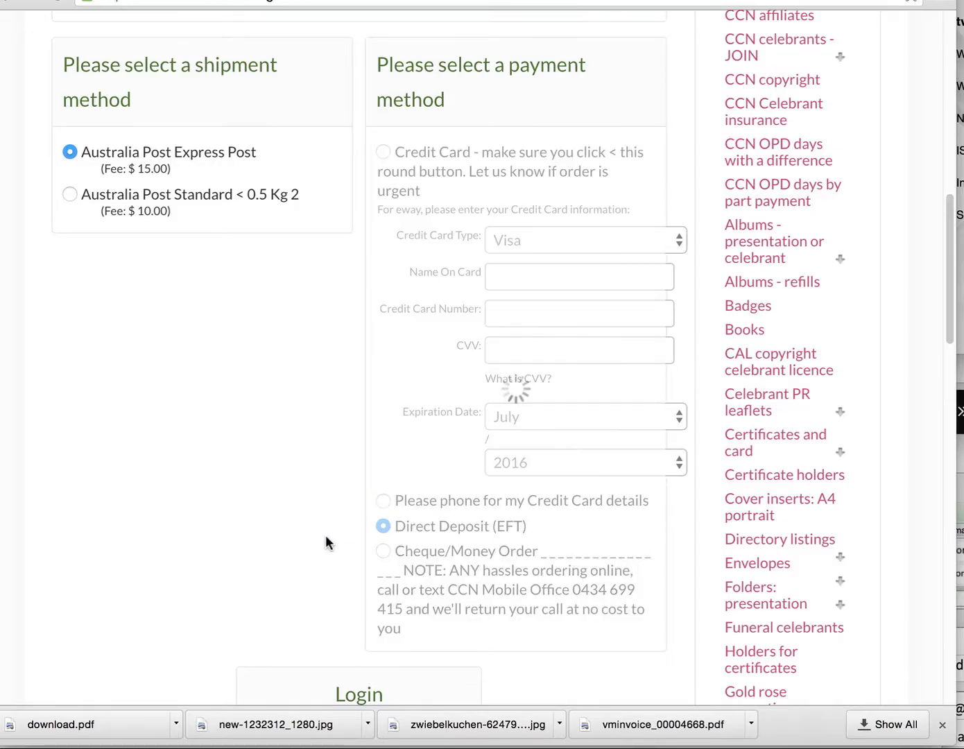
scroll(325, 536, "down", 2)
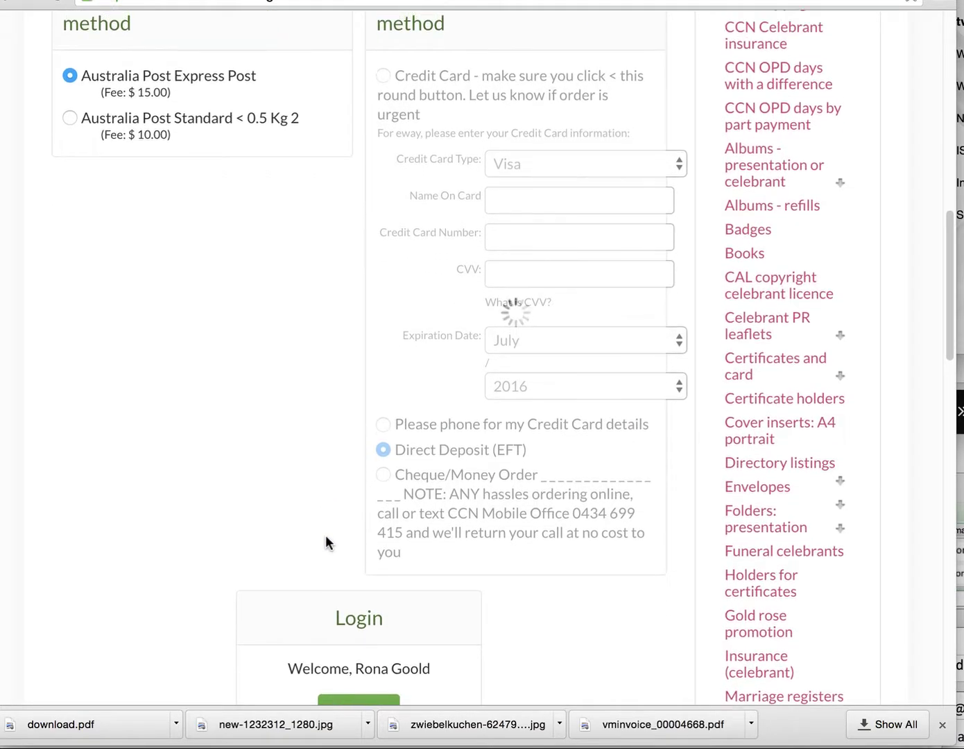
scroll(325, 536, "up", 1)
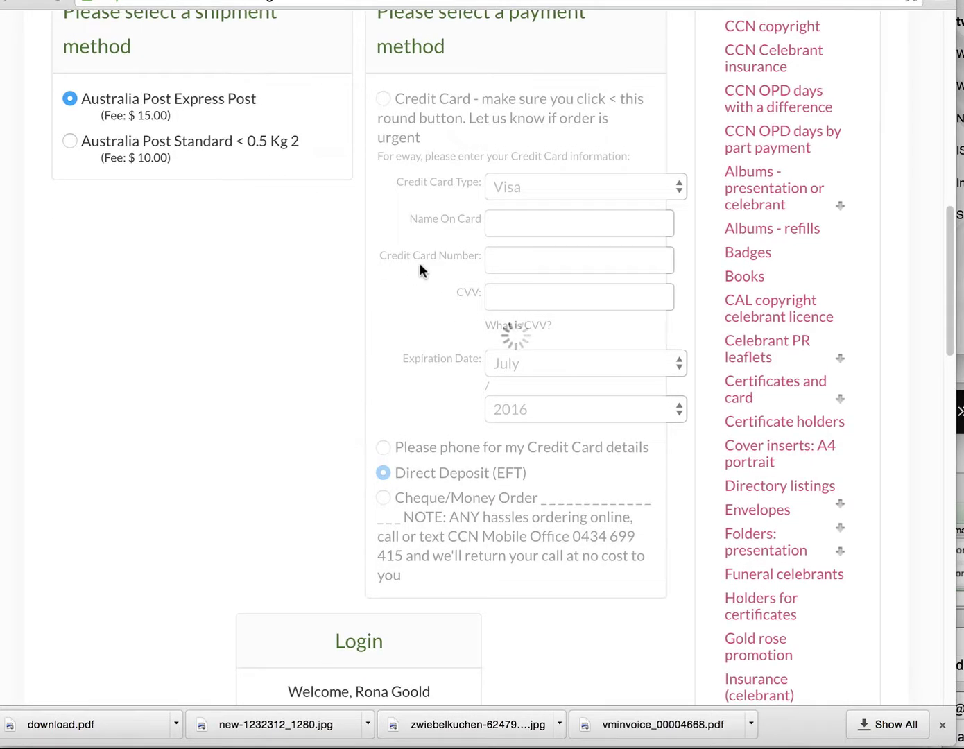
scroll(239, 393, "down", 7)
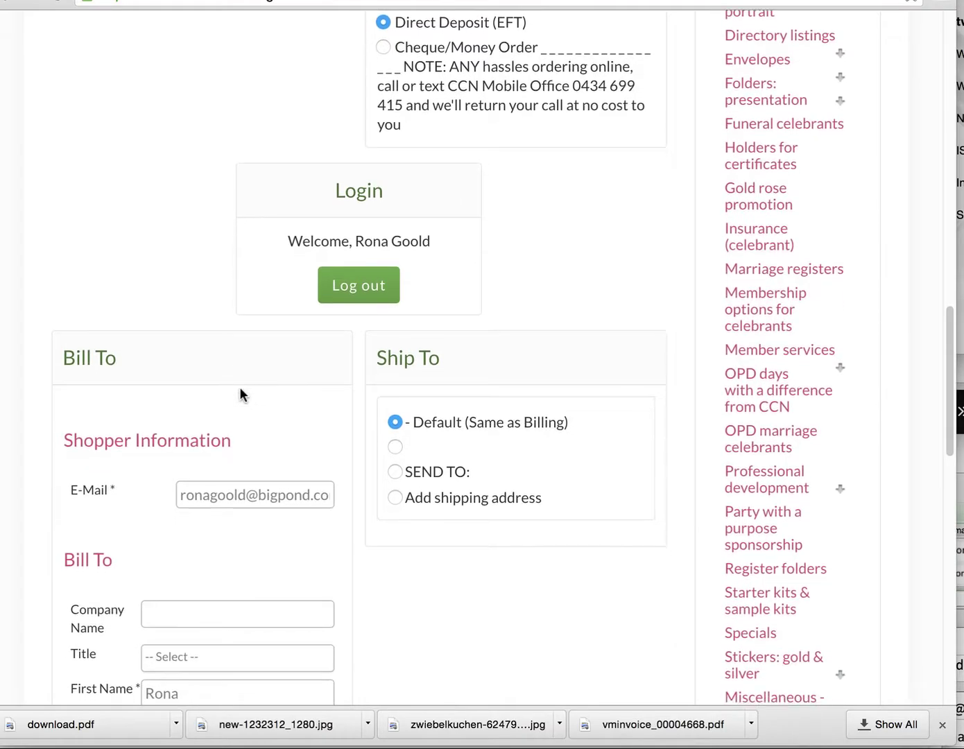
Enter 'Urgent - date' in the Notes and special requests box and submit the checkout
scroll(240, 394, "down", 2)
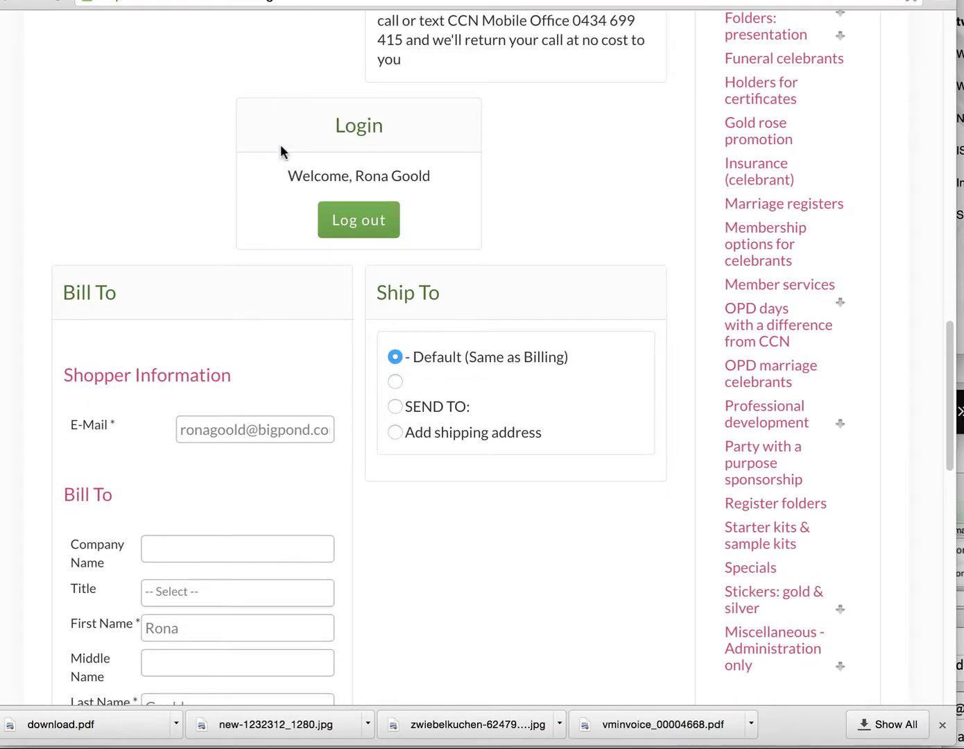
scroll(313, 316, "down", 2)
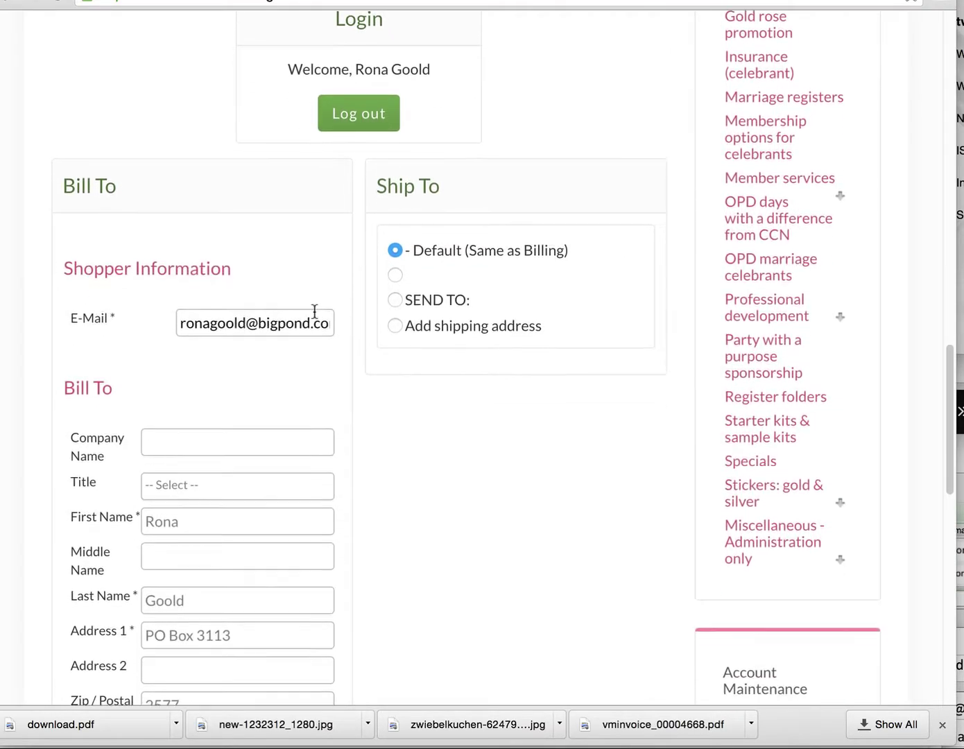
scroll(313, 311, "down", 10)
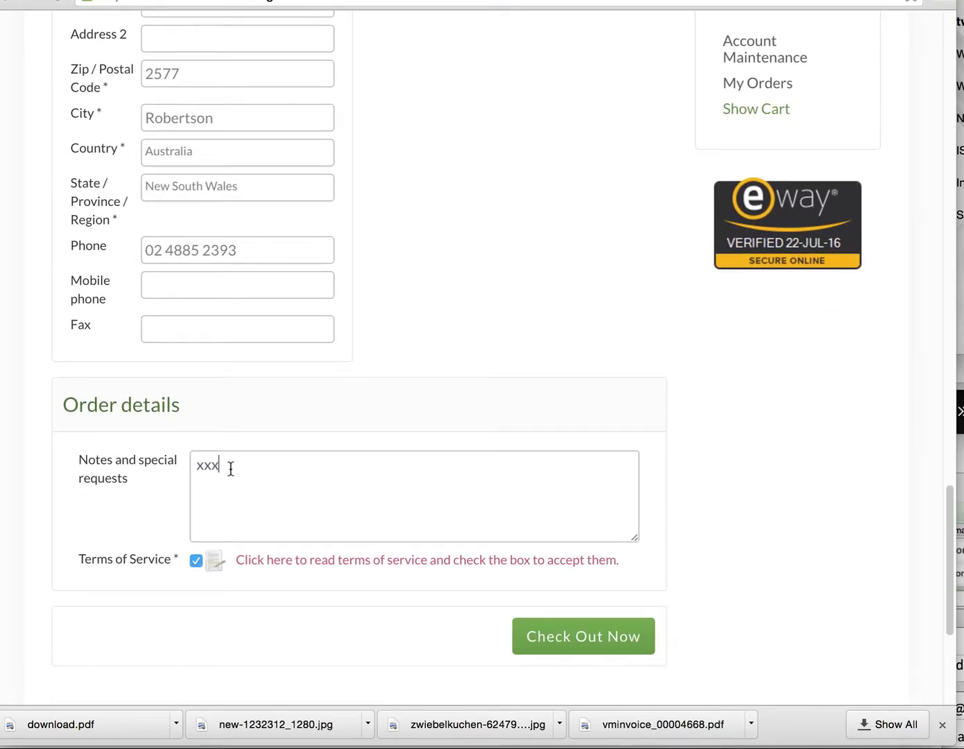
type("xx Urget\\nt")
key("BackSpace")
key("BackSpace")
type("nt - date")
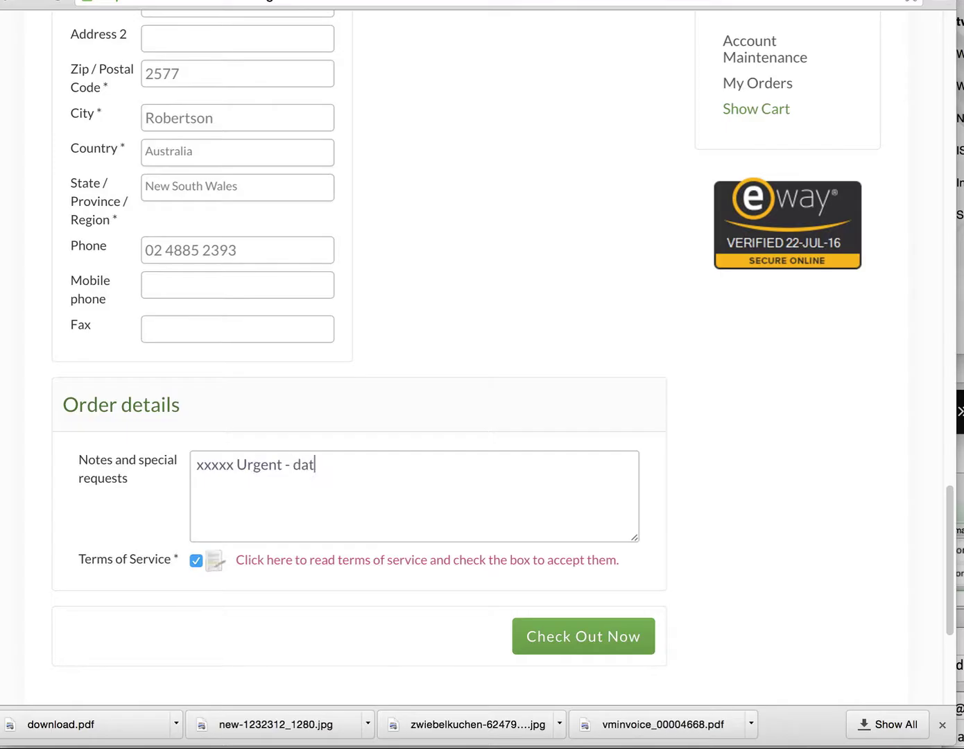
left_click(578, 640)
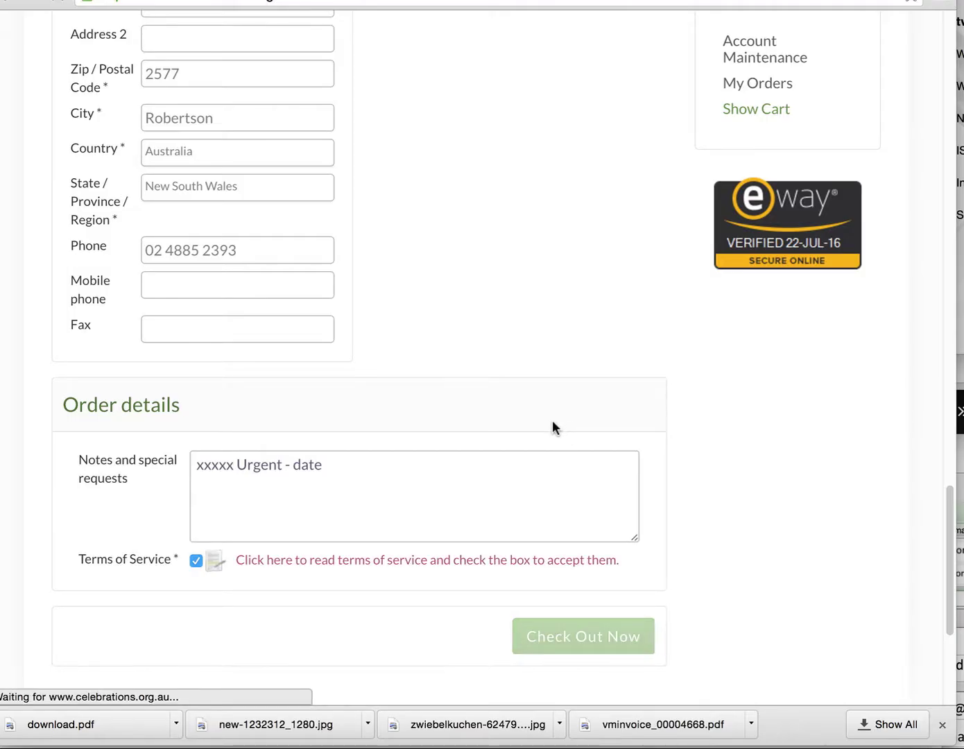
Review the Confirm Purchase page and confirm the $55.00 Direct Deposit order
scroll(552, 418, "up", 4)
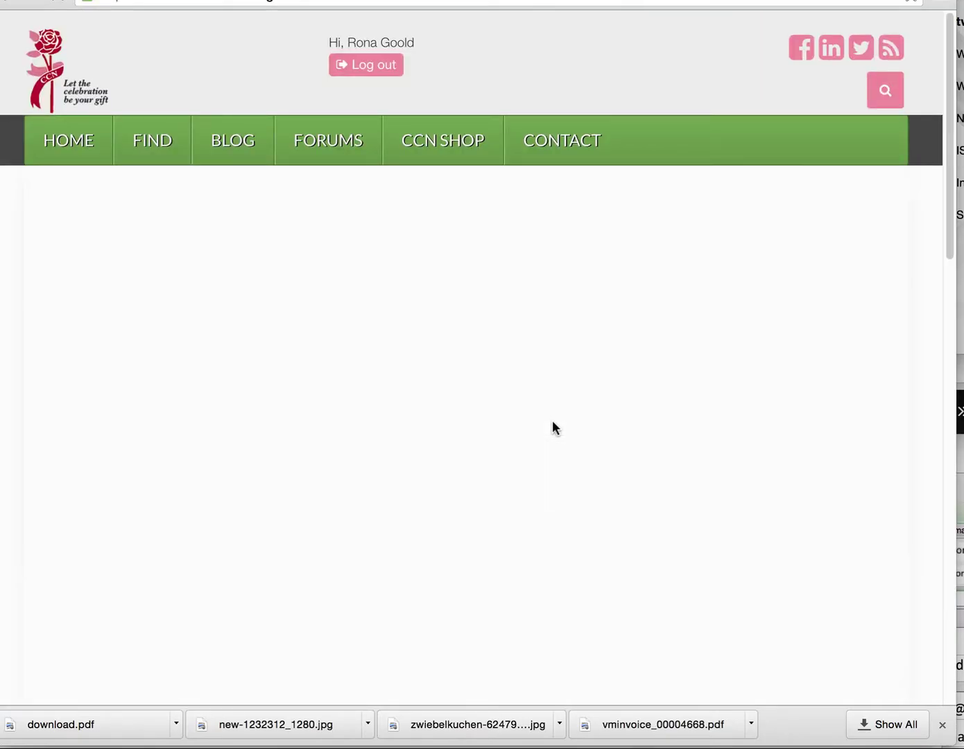
scroll(519, 451, "down", 1)
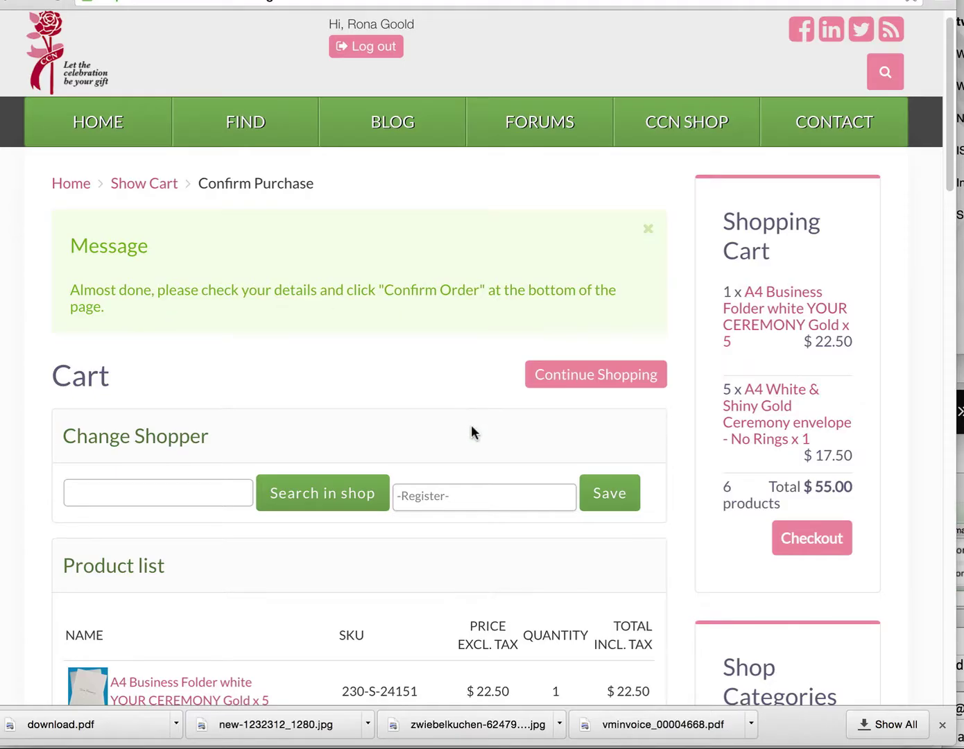
scroll(470, 424, "down", 10)
scroll(470, 425, "down", 6)
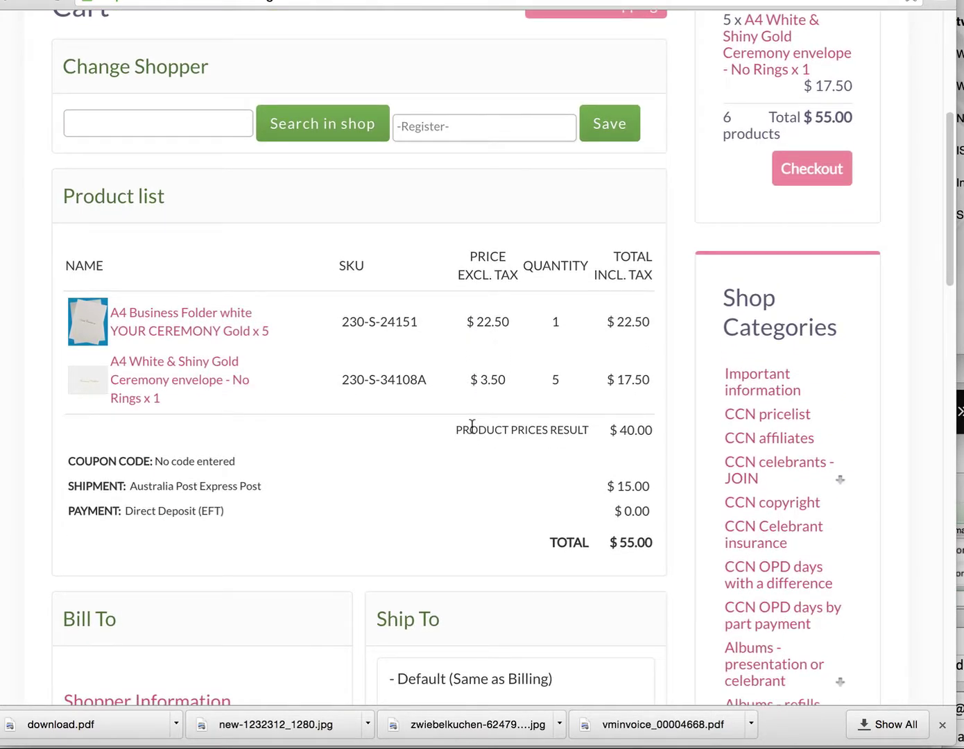
scroll(626, 408, "down", 14)
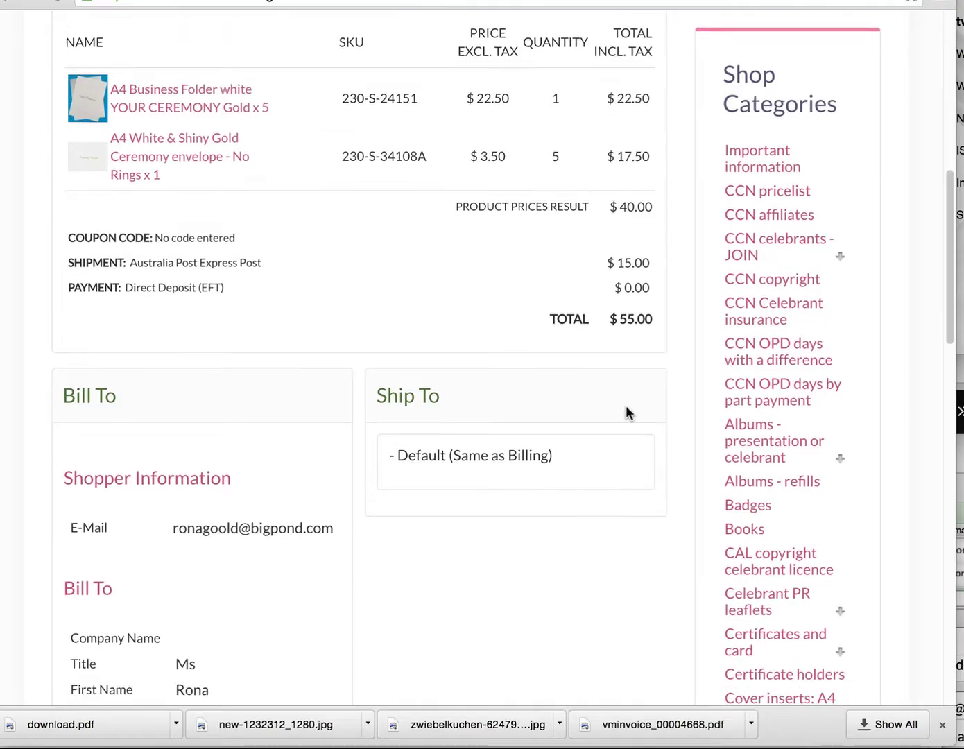
scroll(626, 409, "down", 9)
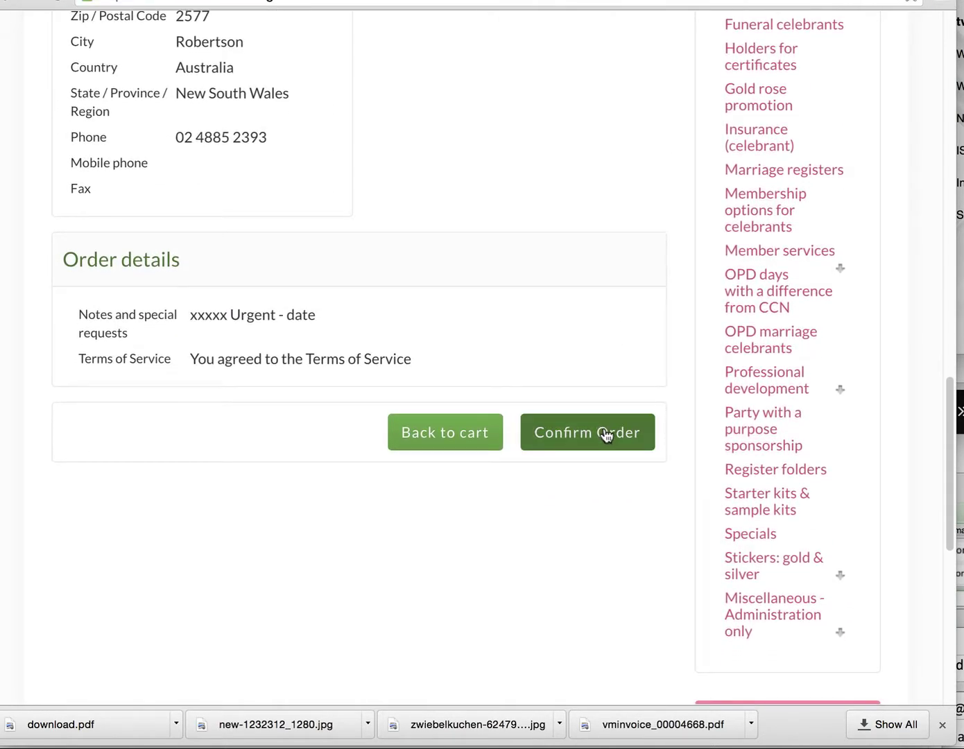
left_click(605, 434)
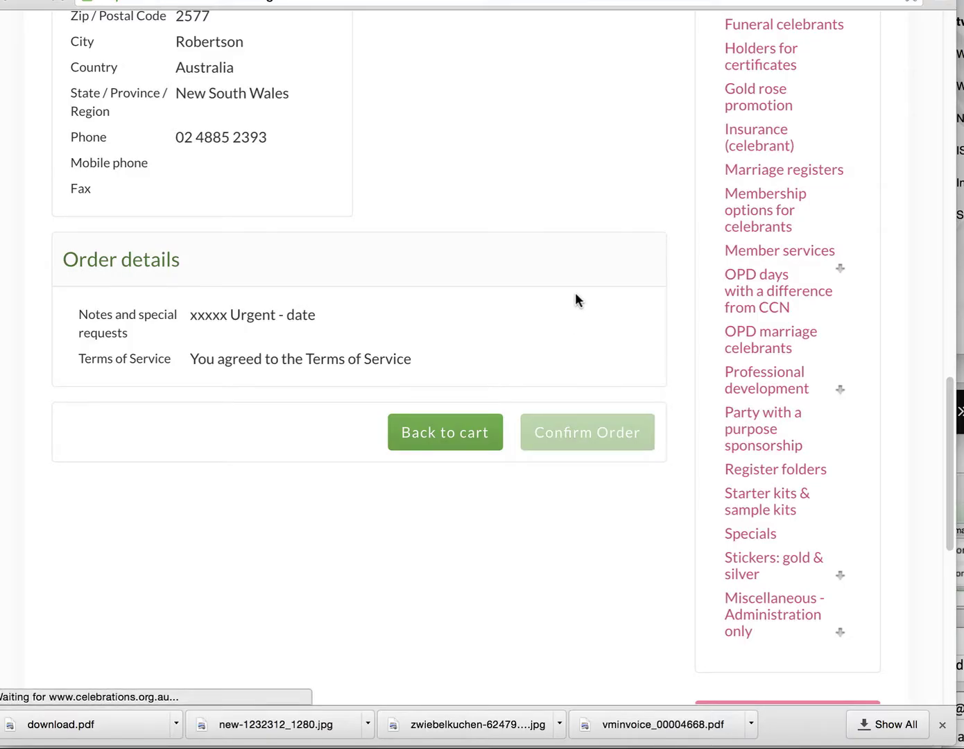
scroll(575, 288, "up", 2)
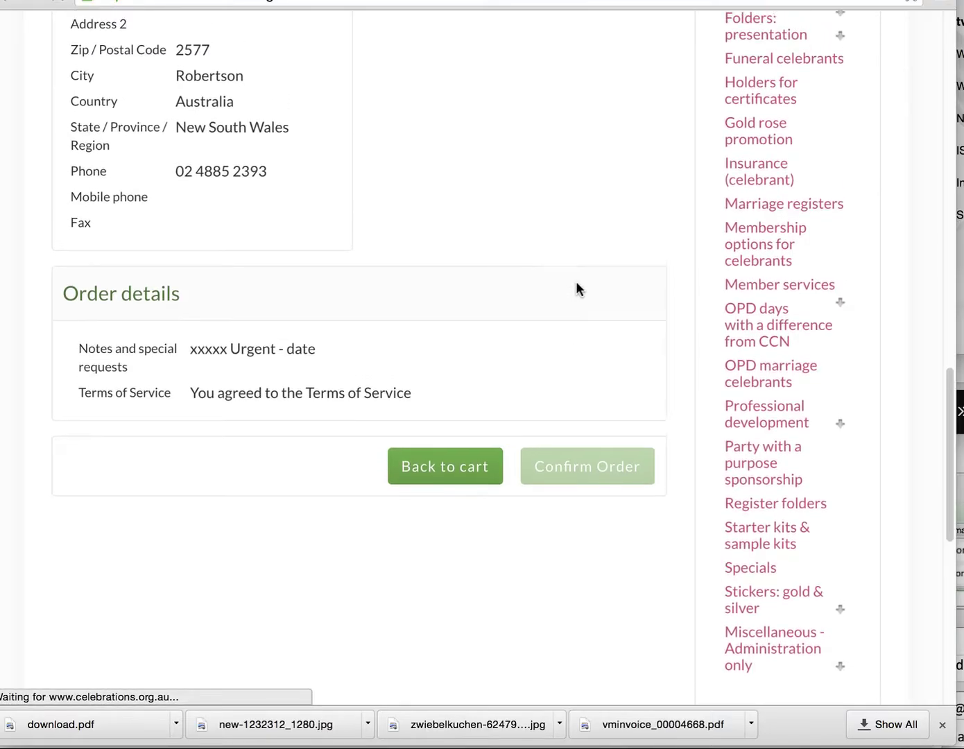
scroll(576, 284, "up", 2)
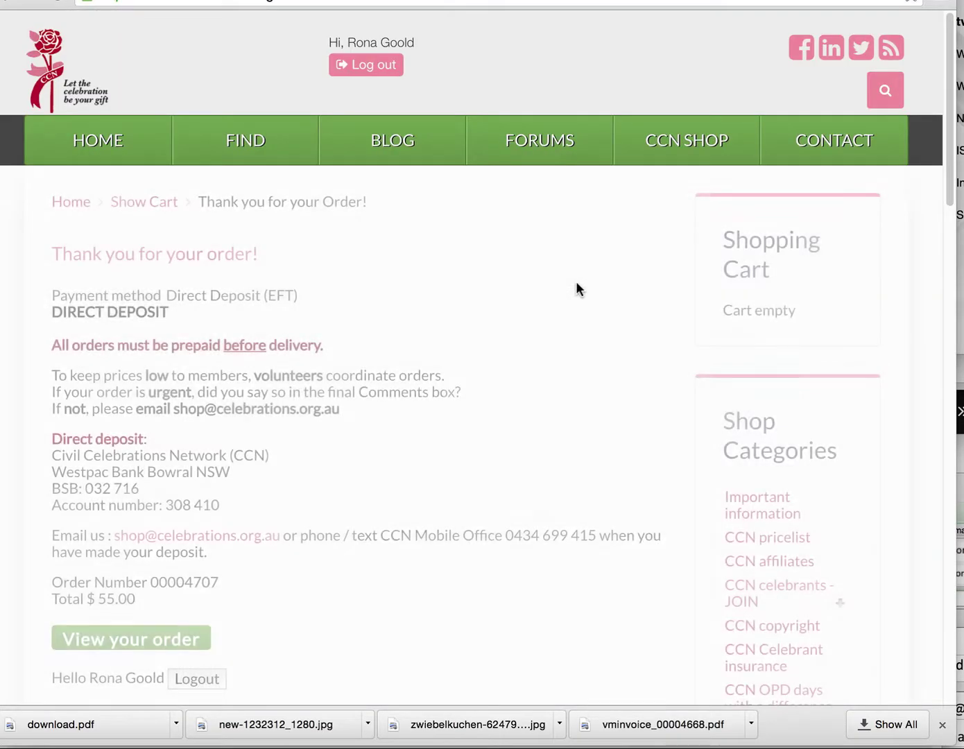
Open the Order Information page showing Confirmed by shopper status, Express Post and the Urgent note
scroll(575, 288, "down", 2)
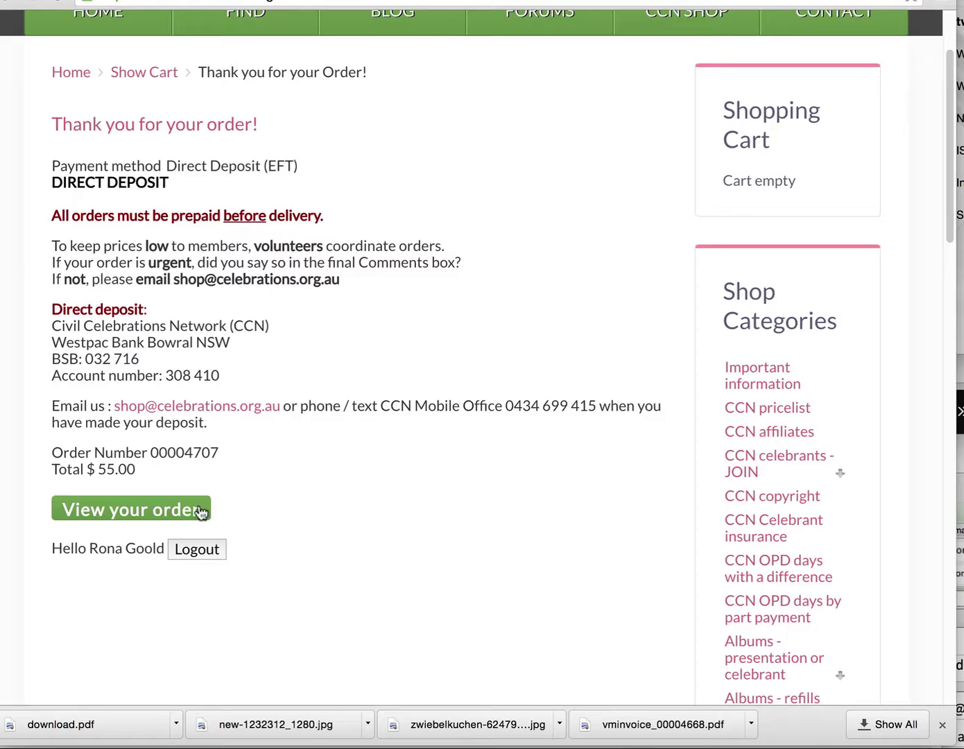
scroll(310, 513, "down", 2)
left_click(190, 407)
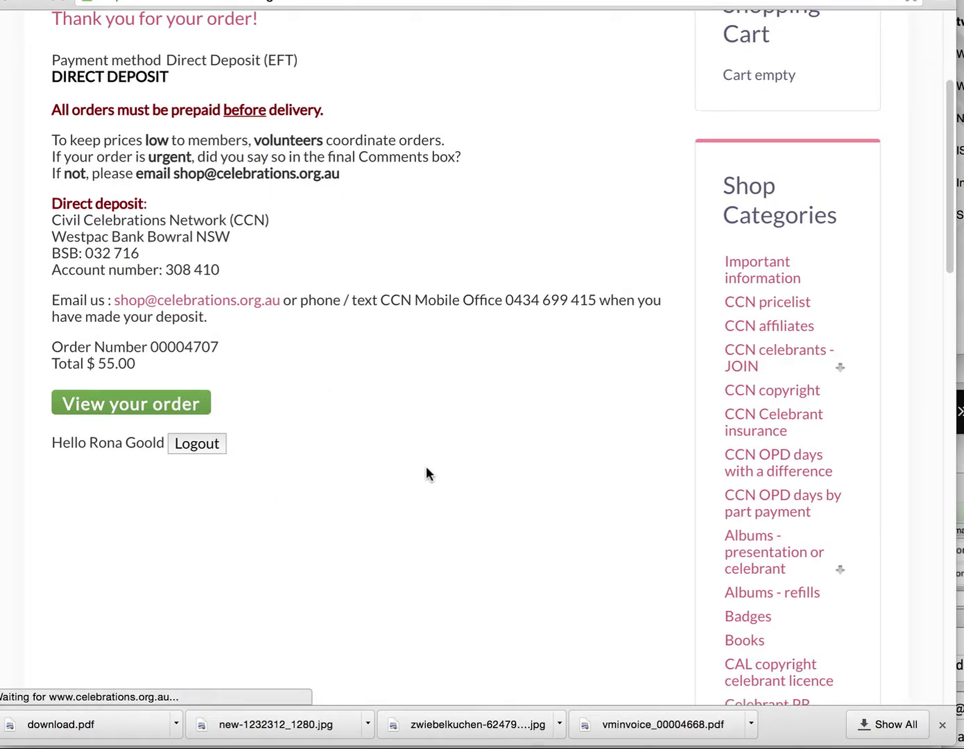
scroll(426, 465, "down", 1)
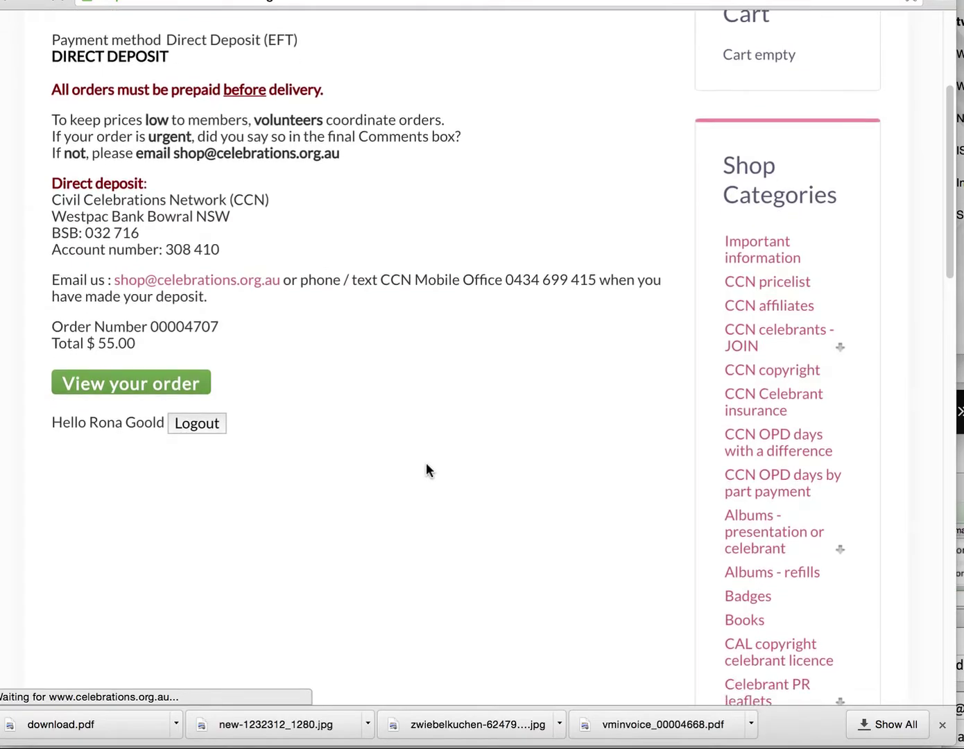
scroll(426, 463, "down", 8)
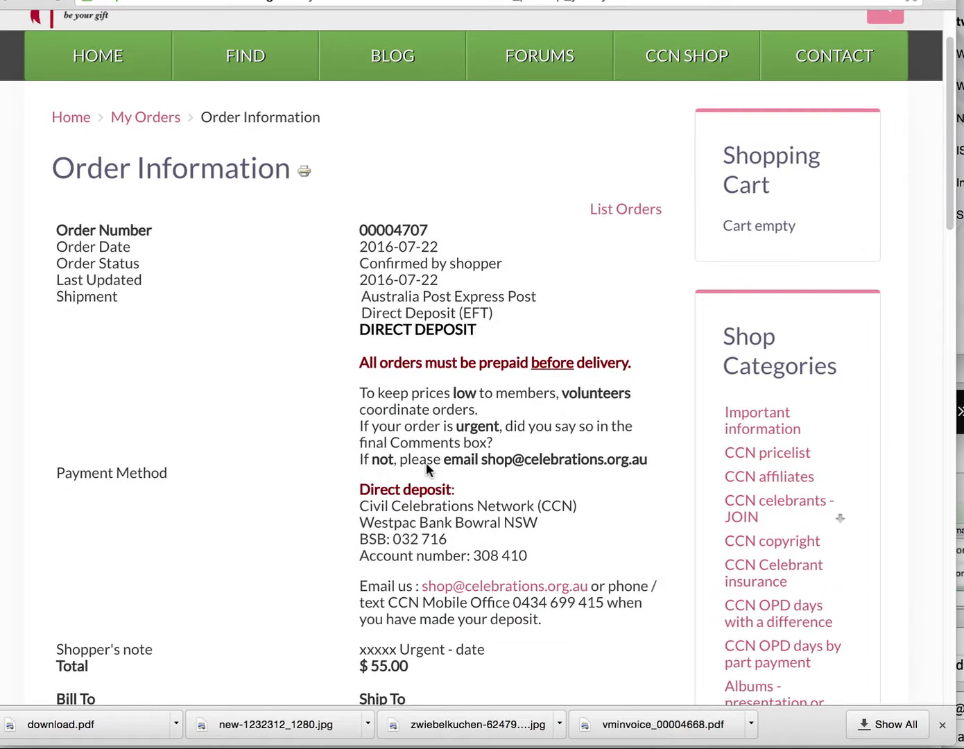
scroll(425, 469, "down", 9)
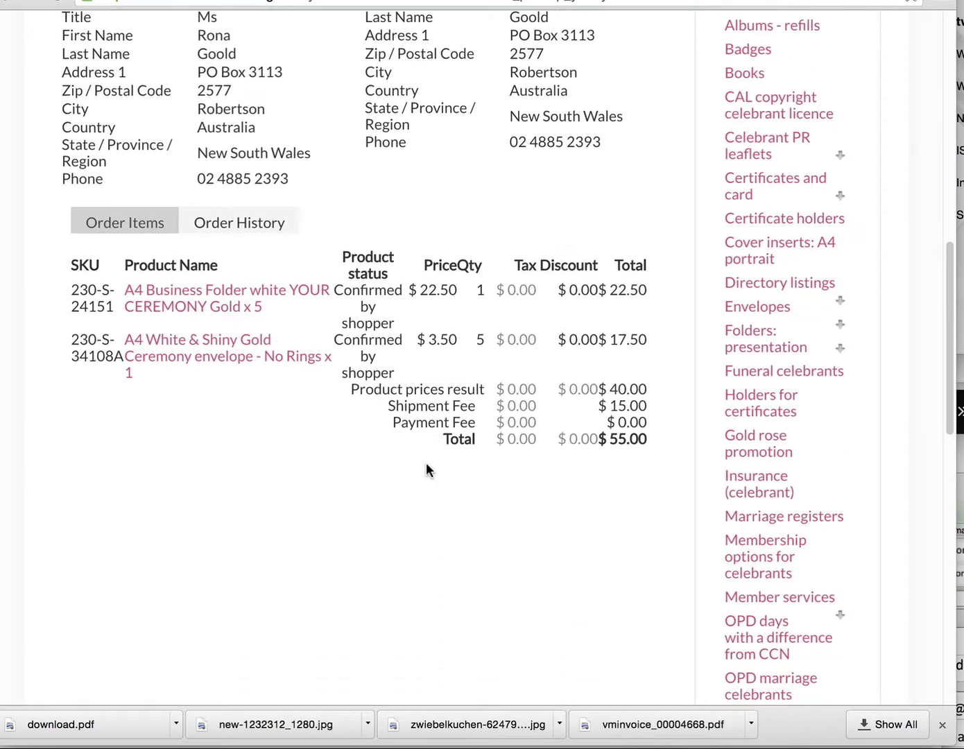
scroll(427, 469, "down", 1)
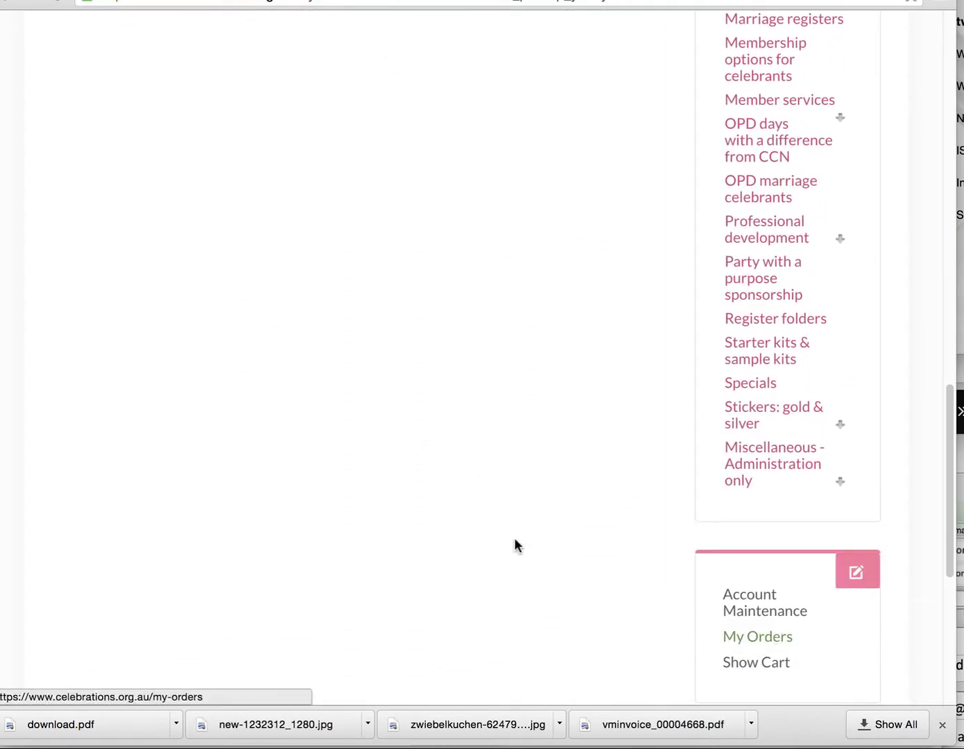
scroll(515, 545, "up", 14)
scroll(510, 462, "up", 5)
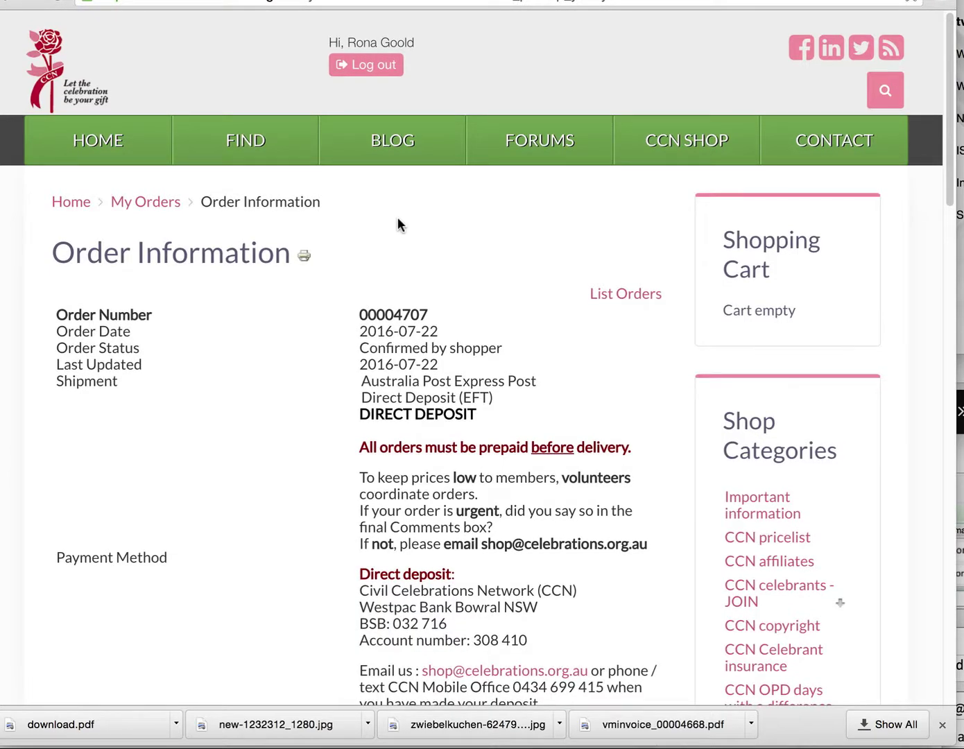
scroll(398, 217, "down", 1)
scroll(277, 327, "down", 3)
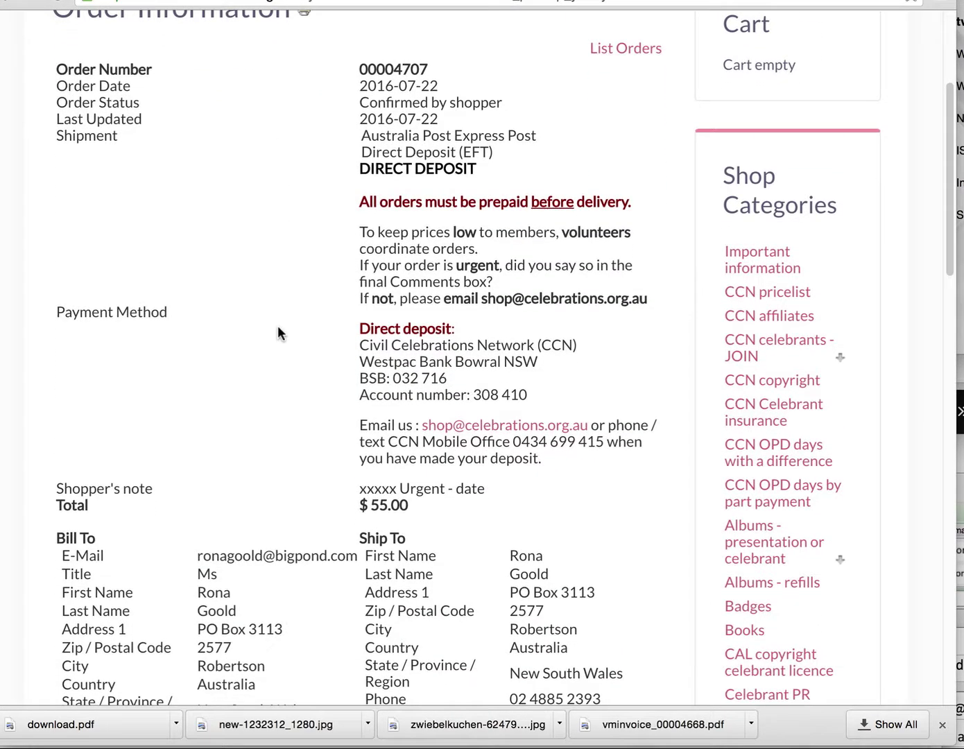
scroll(277, 327, "up", 3)
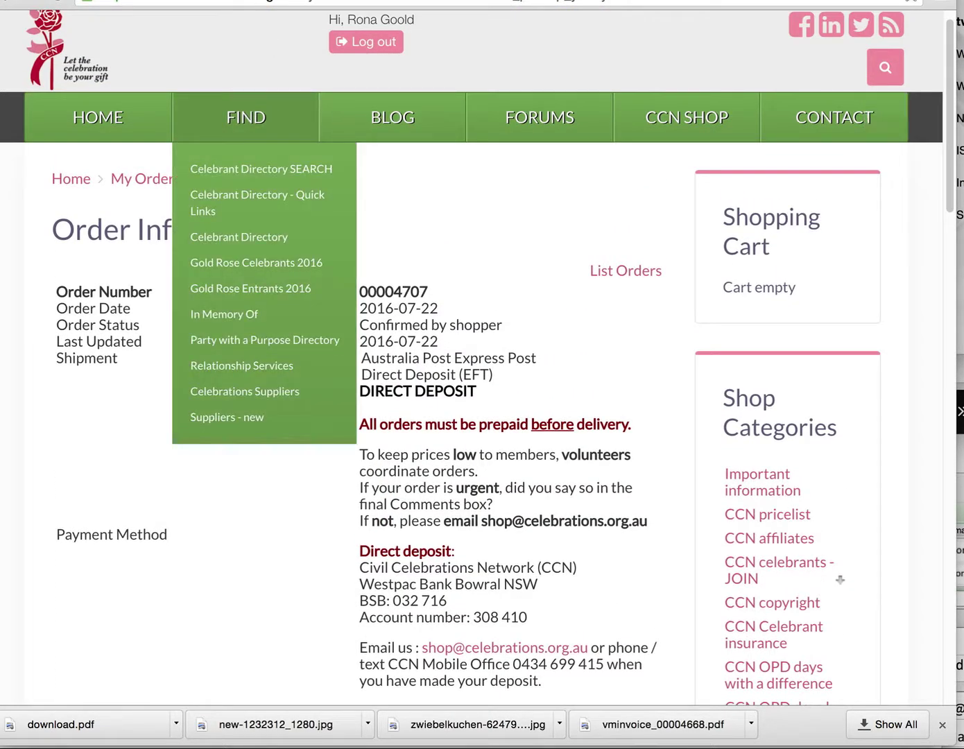
left_click(249, 1)
key("Escape")
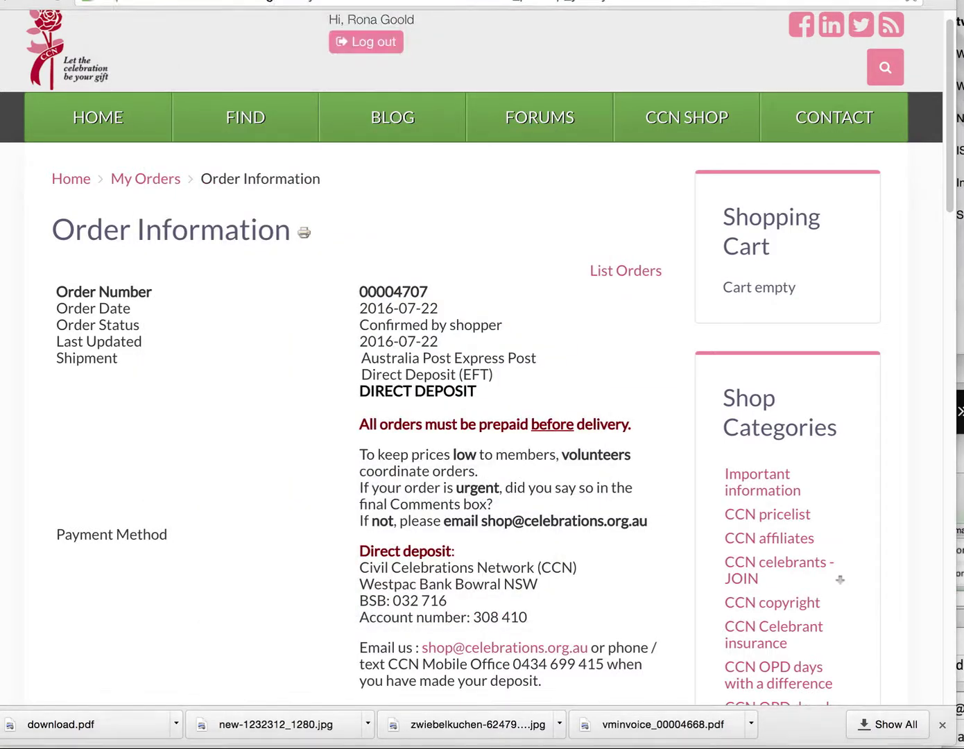